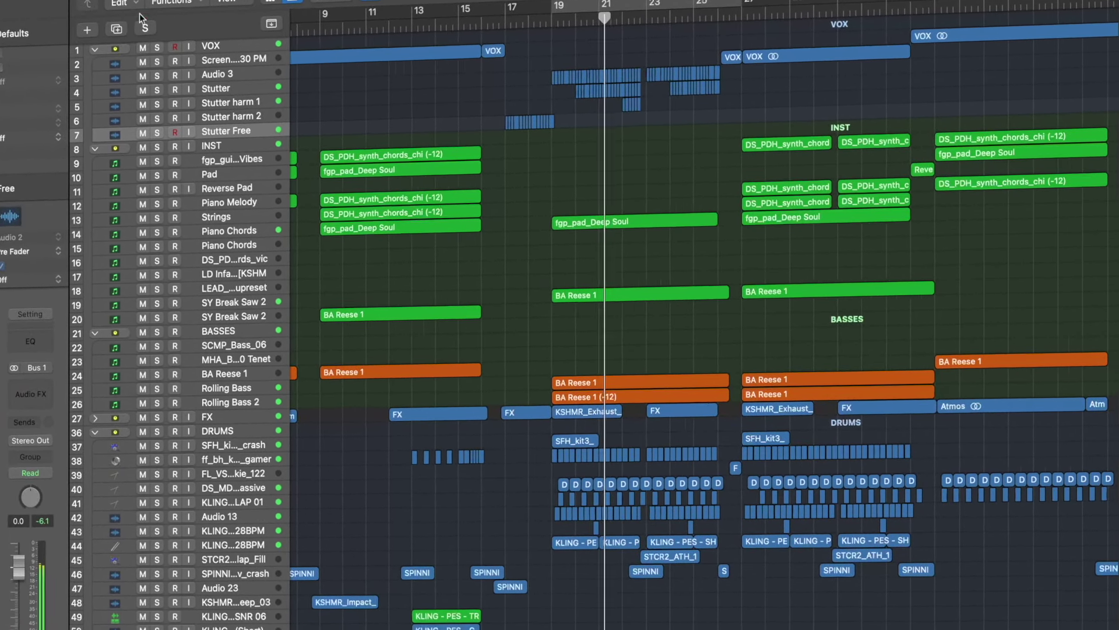
- Play the vocal chops on the Stutter track from bar 19
click(151, 84)
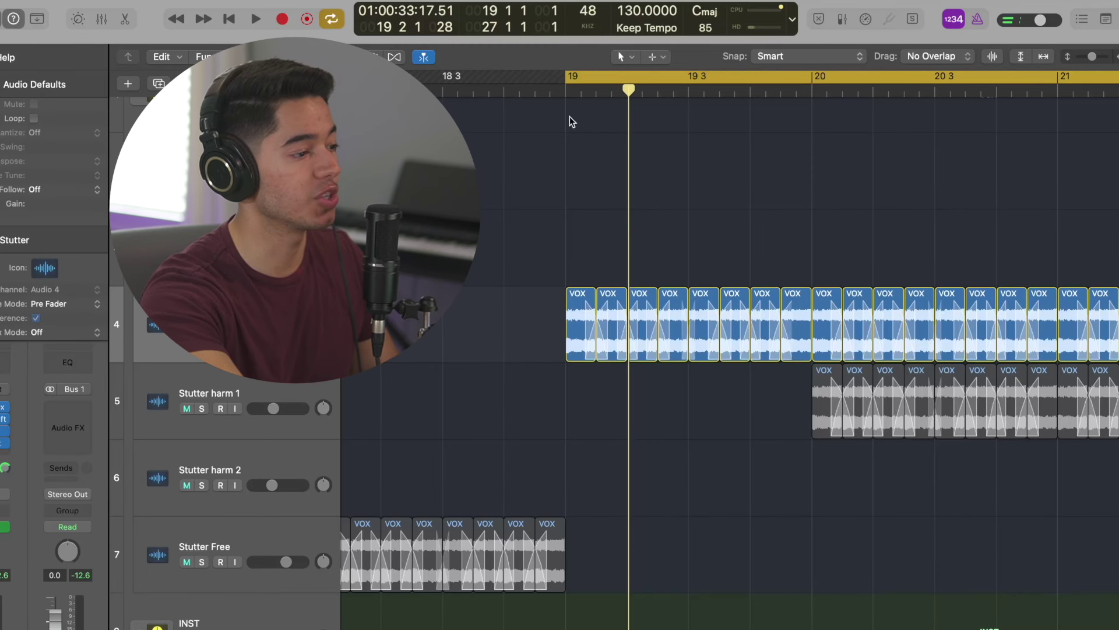
key(space)
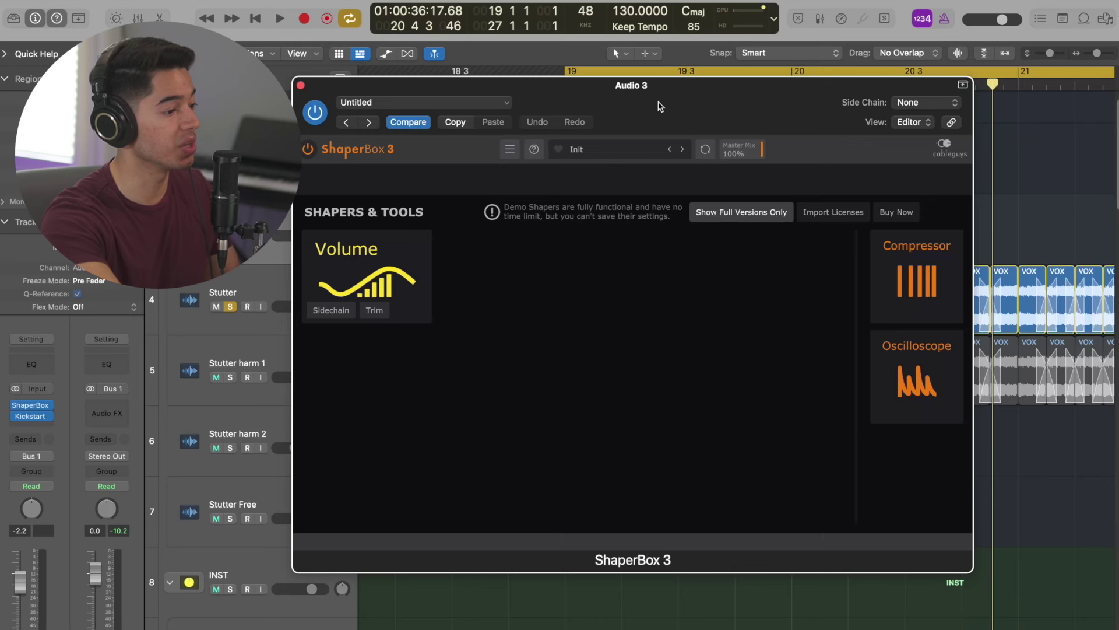
- Add the Volume shaper in ShaperBox 3 on the Audio 3 track and set its LFO length to 1/16
drag(661, 106, 657, 98)
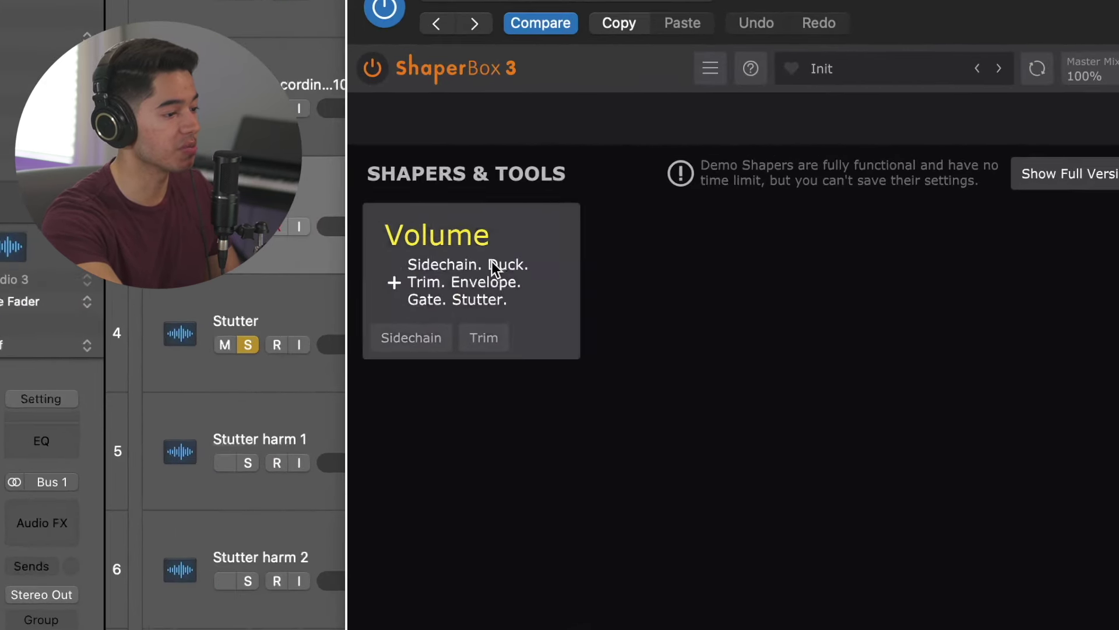
click(318, 270)
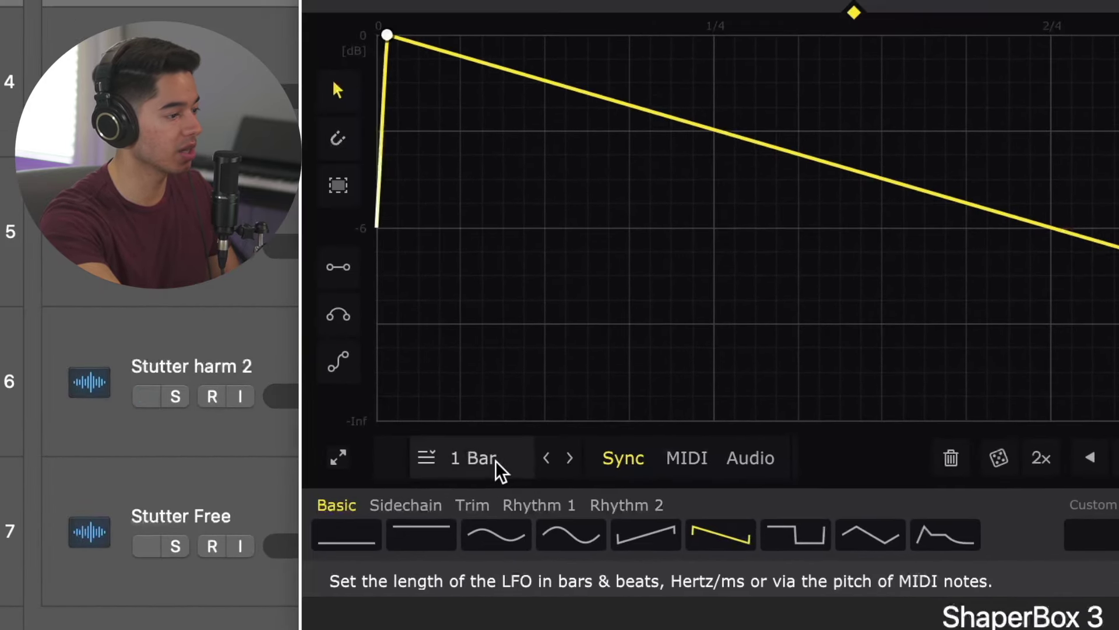
click(320, 395)
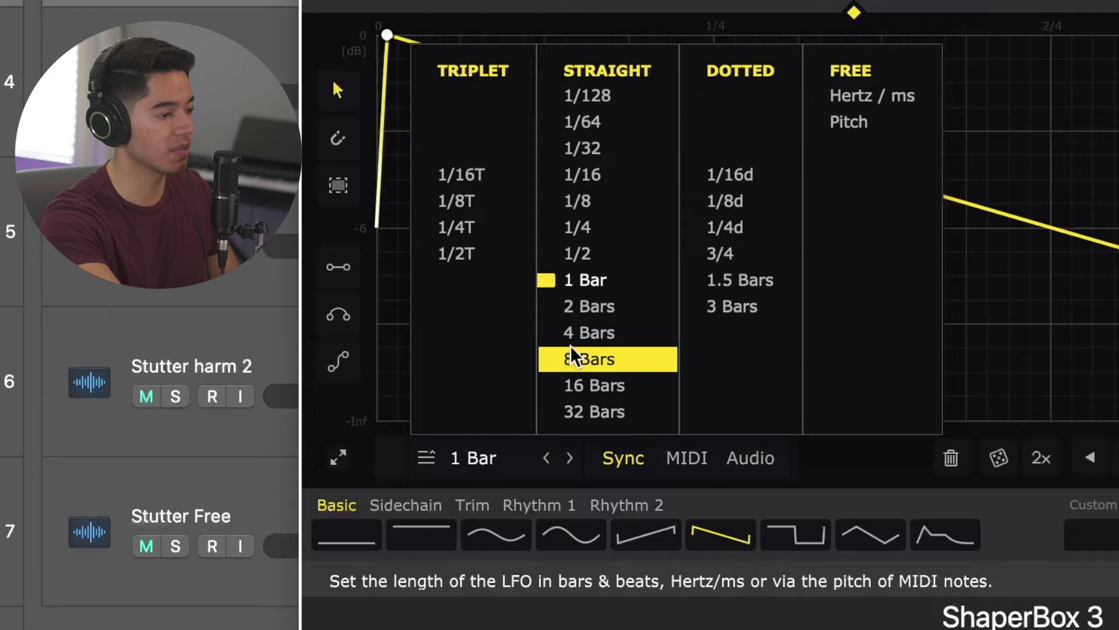
click(614, 183)
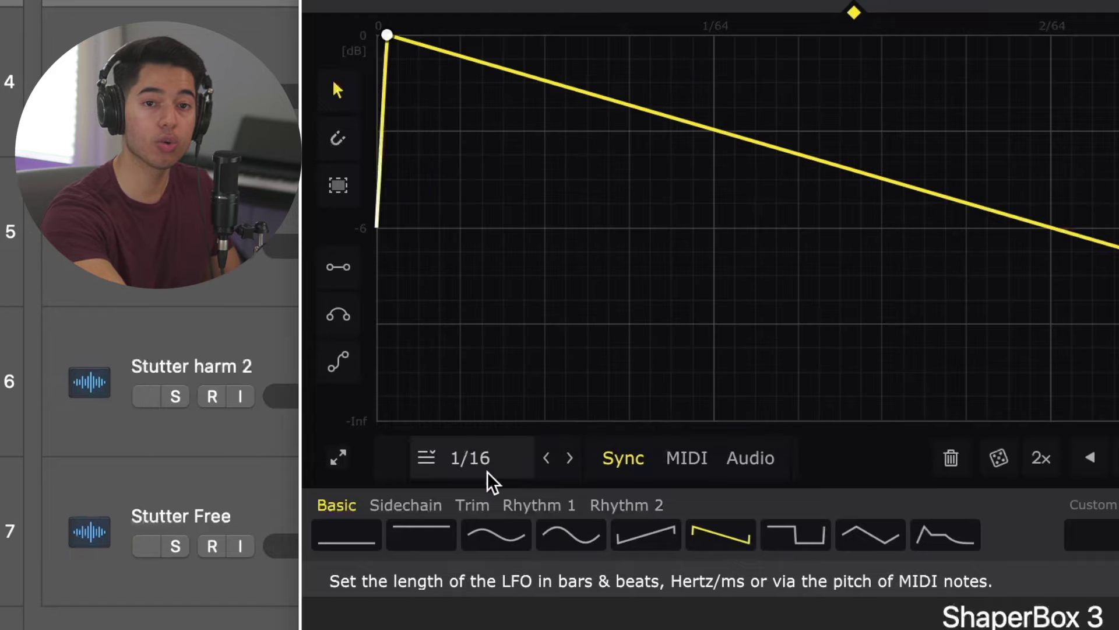
click(476, 458)
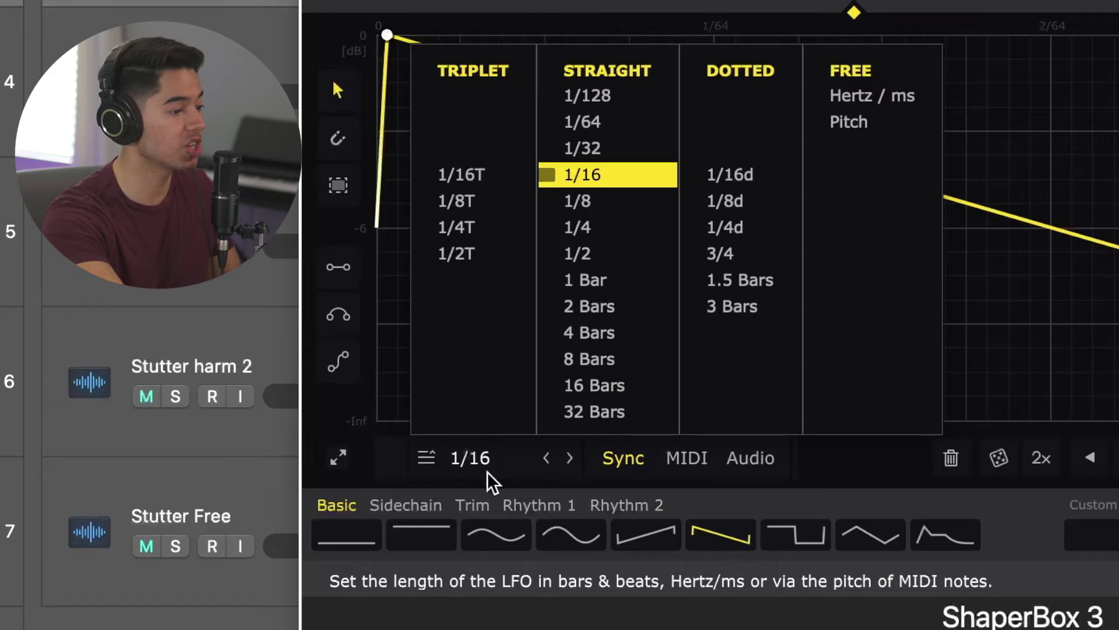
click(910, 105)
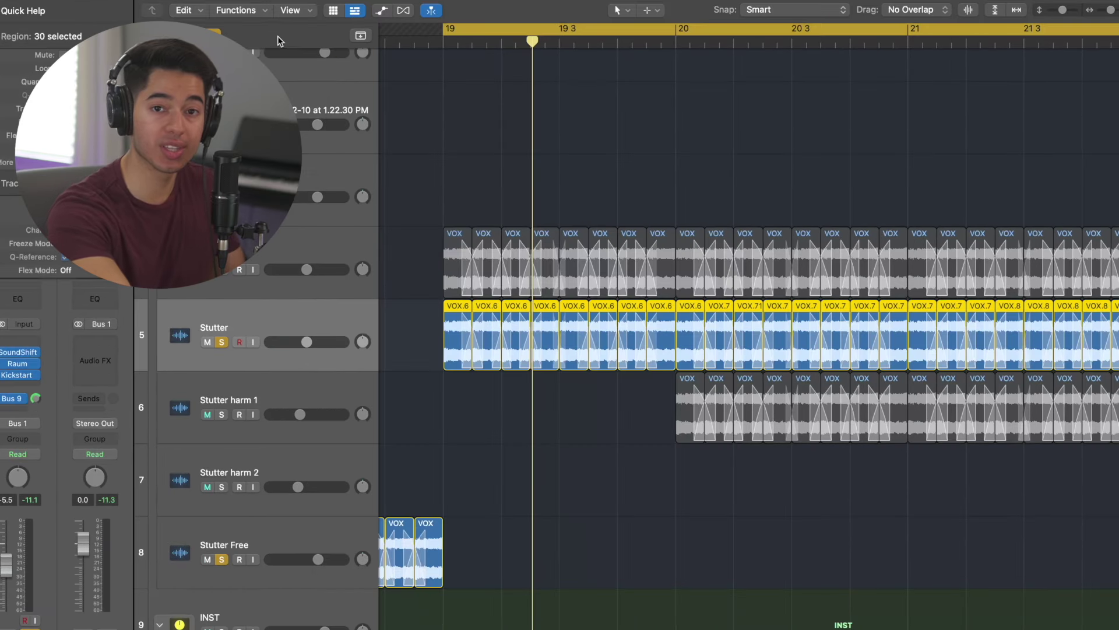
- Insert the stereo Tremolo modulation effect on the duplicated Stutter track
click(432, 184)
click(33, 341)
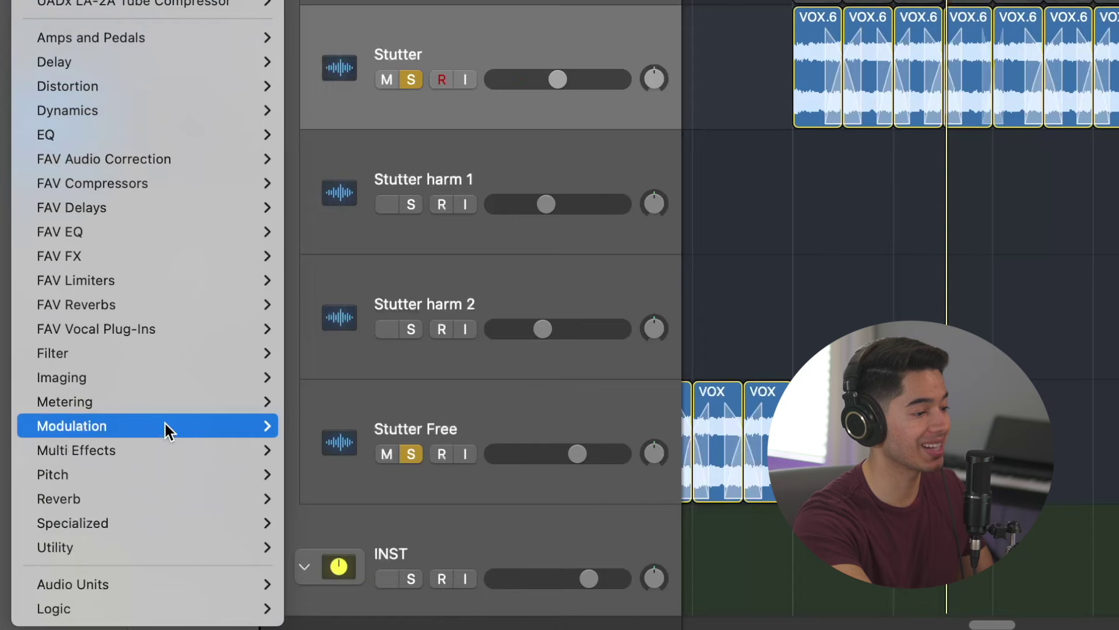
mouse_move(166, 423)
mouse_move(371, 106)
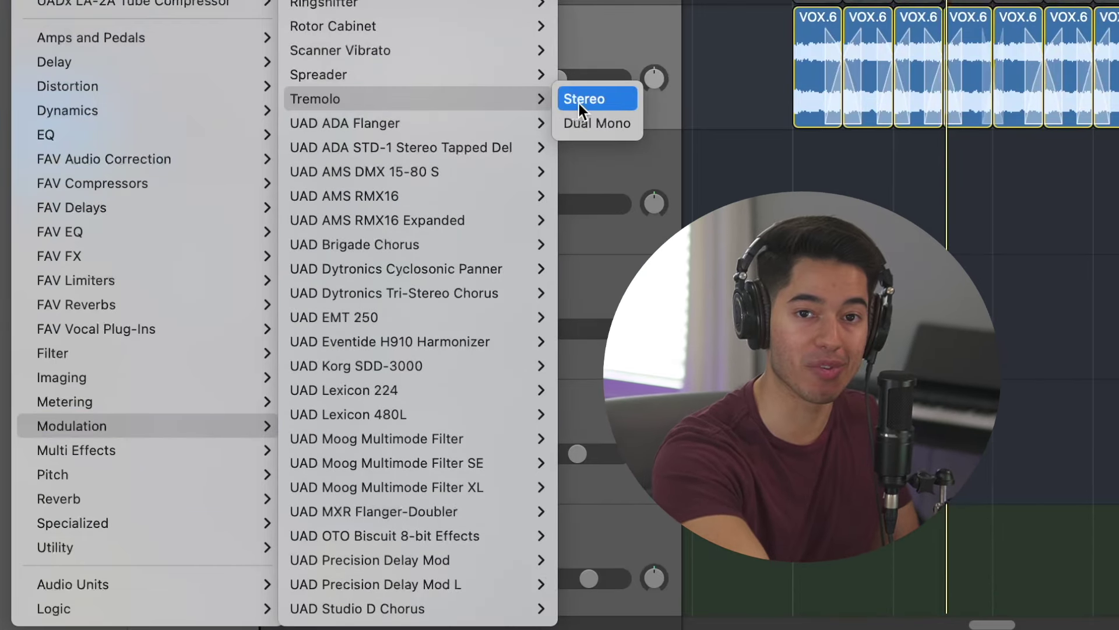
click(579, 104)
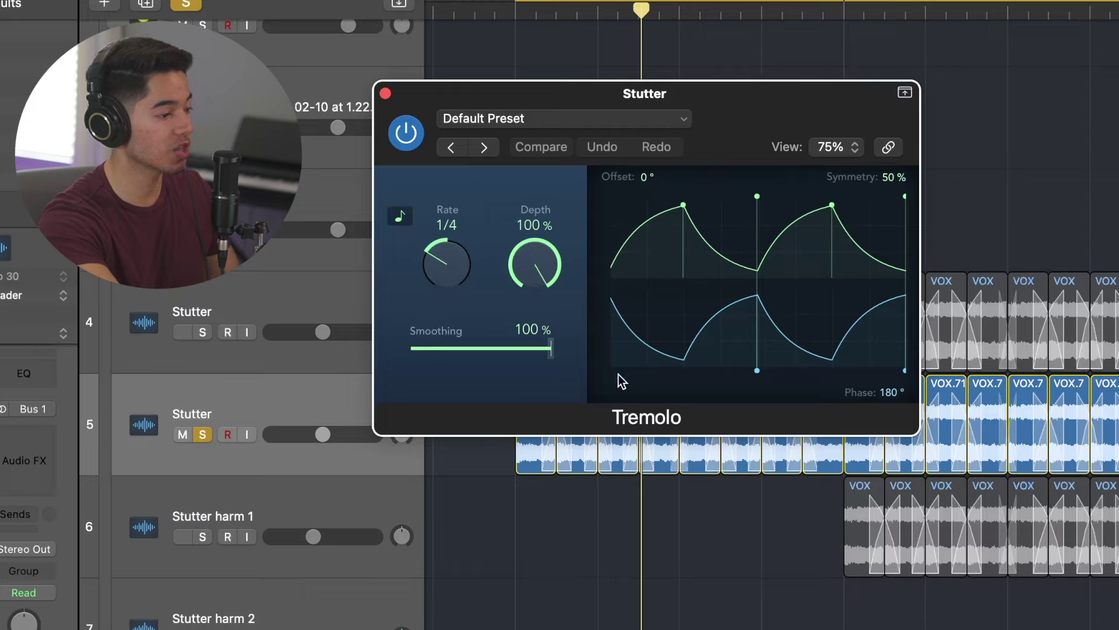
- Set the Tremolo's smoothing to 98% and switch its rate from tempo-synced note values to hertz
mouse_move(548, 348)
mouse_down()
mouse_move(435, 375)
mouse_move(548, 368)
mouse_up()
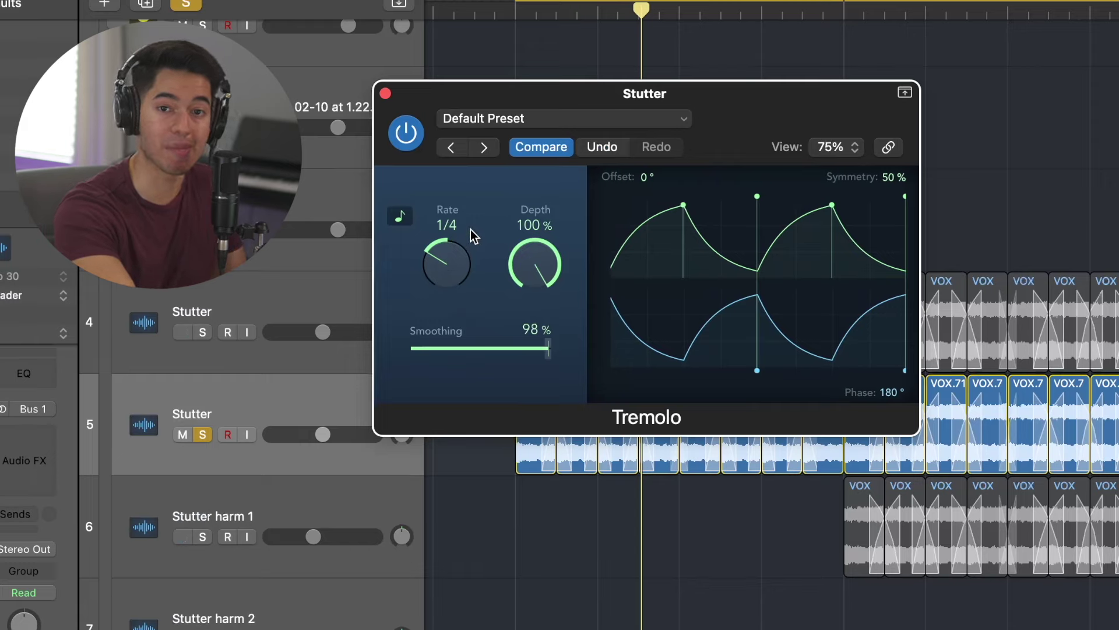
click(399, 217)
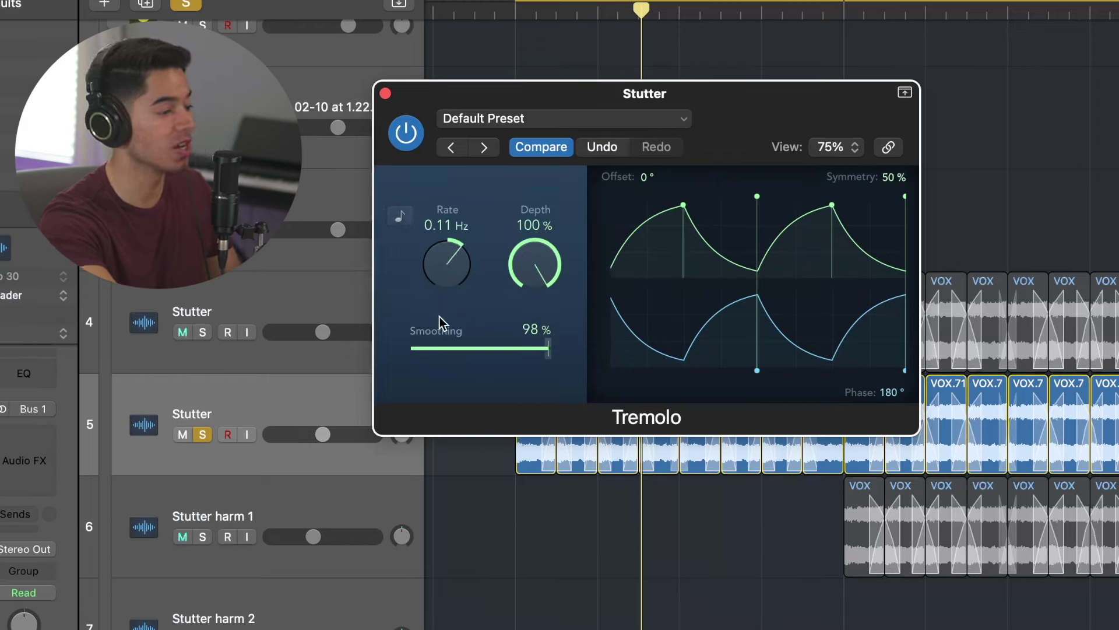
drag(439, 316, 438, 282)
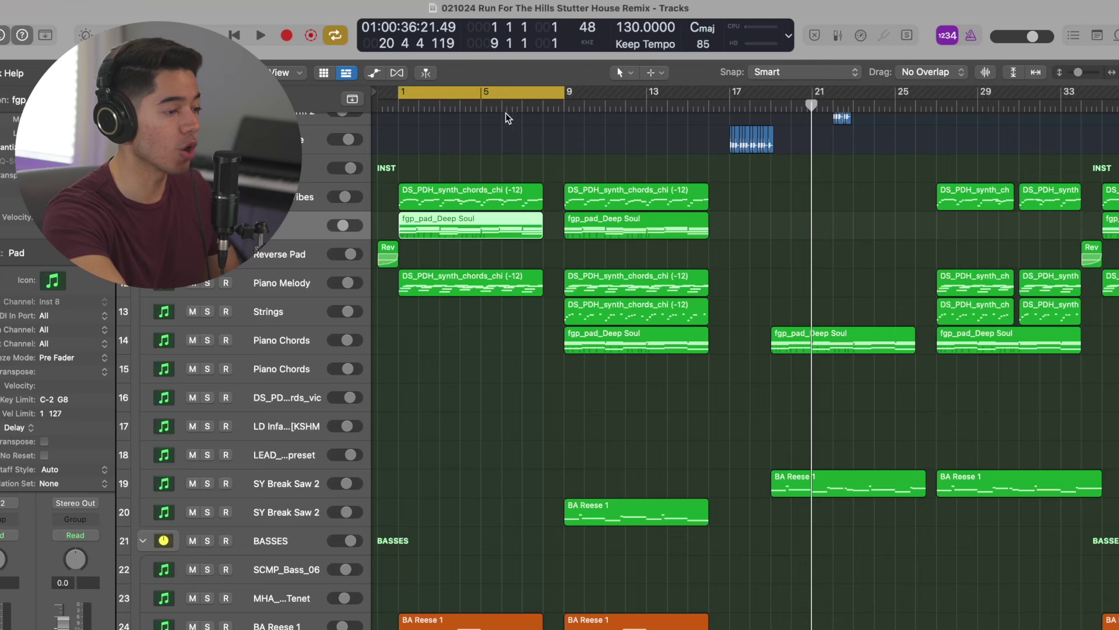
- Move the cycle range to bars 9–17 and open the Piano Chords track's fgp_pad_Deep Soul region in the Piano Roll
drag(481, 91, 638, 86)
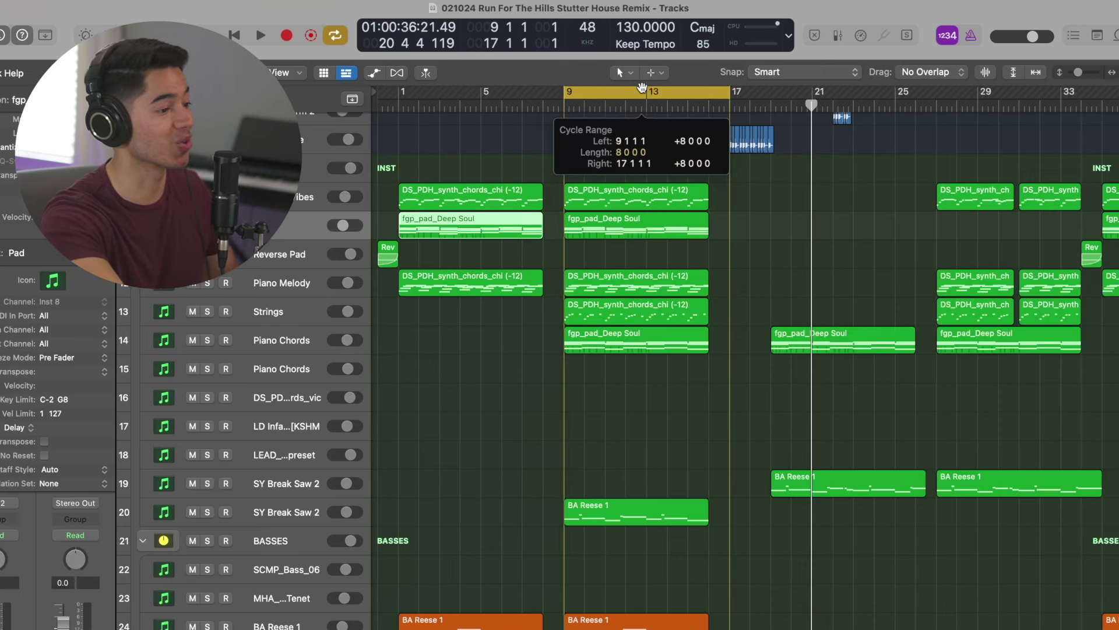
double_click(610, 344)
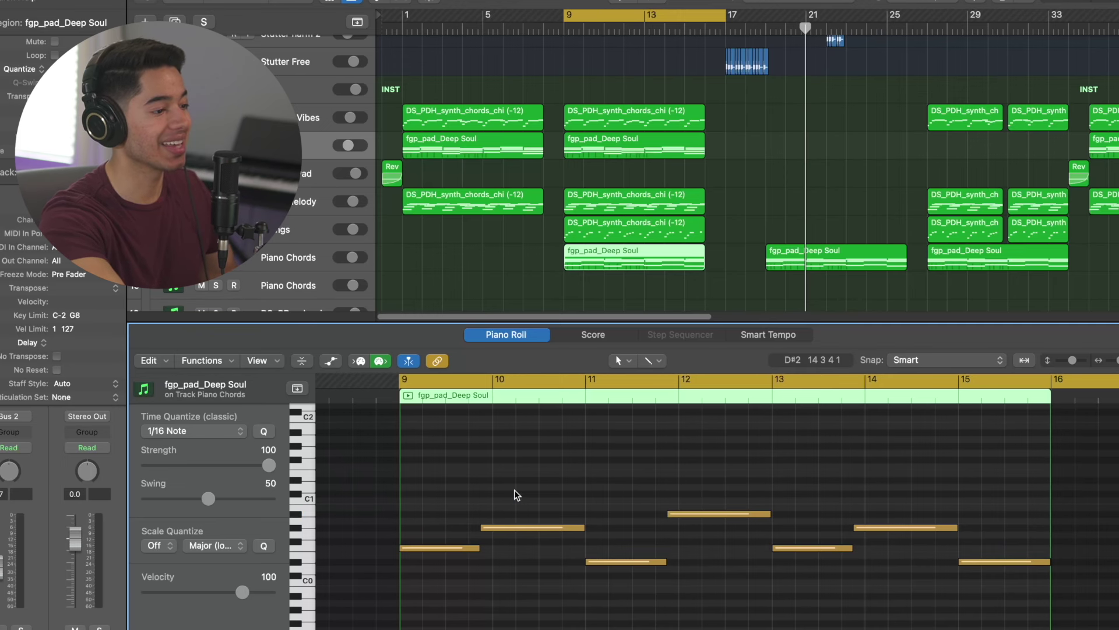
click(539, 261)
click(587, 259)
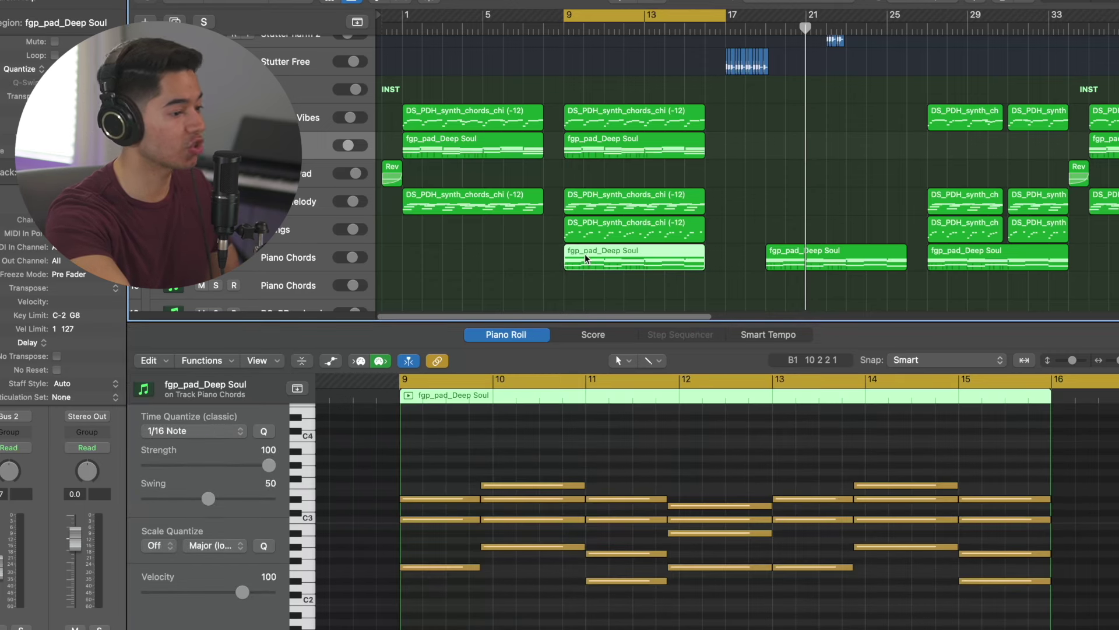
scroll(498, 484, down, 10)
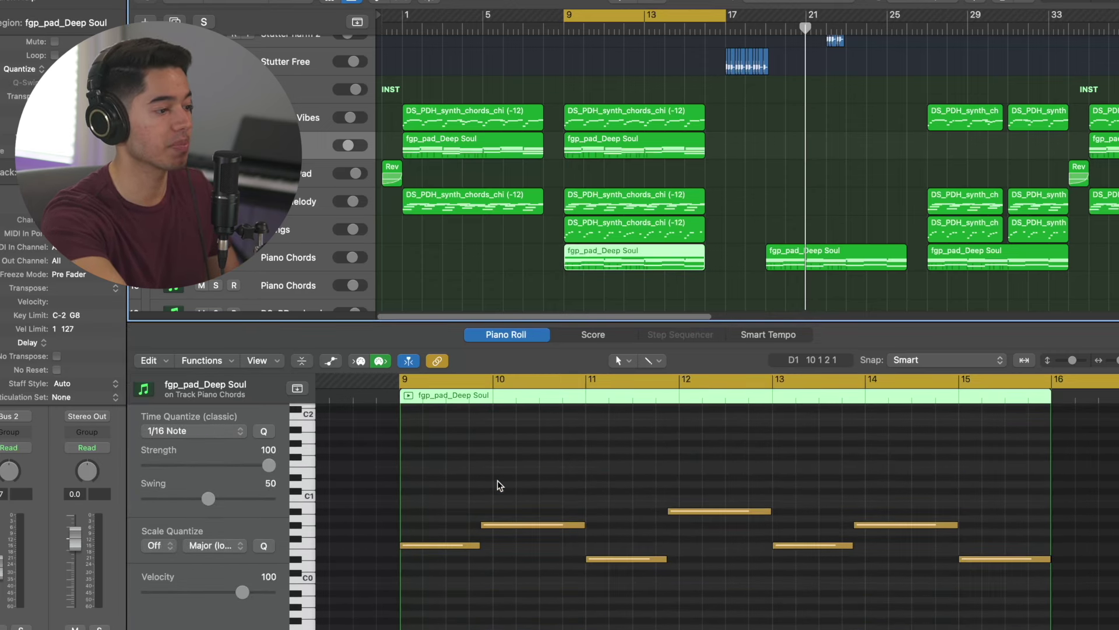
- Play the piano chords from bar 9 and examine the low root notes and the chord voicings above them
click(565, 30)
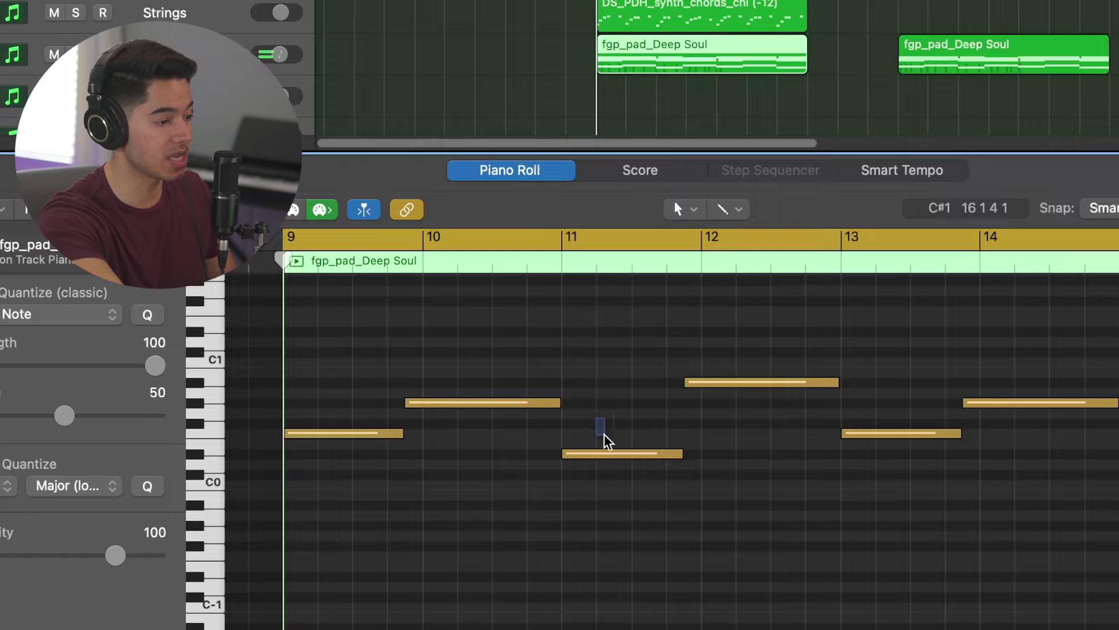
drag(605, 436, 624, 475)
drag(691, 342, 749, 453)
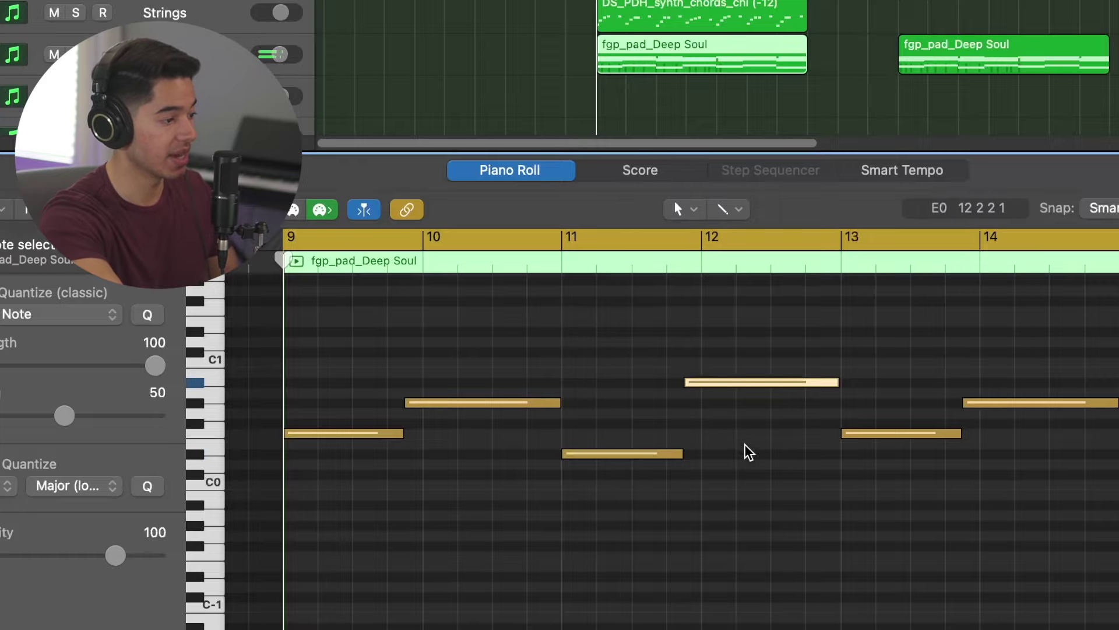
click(750, 452)
scroll(750, 453, up, 5)
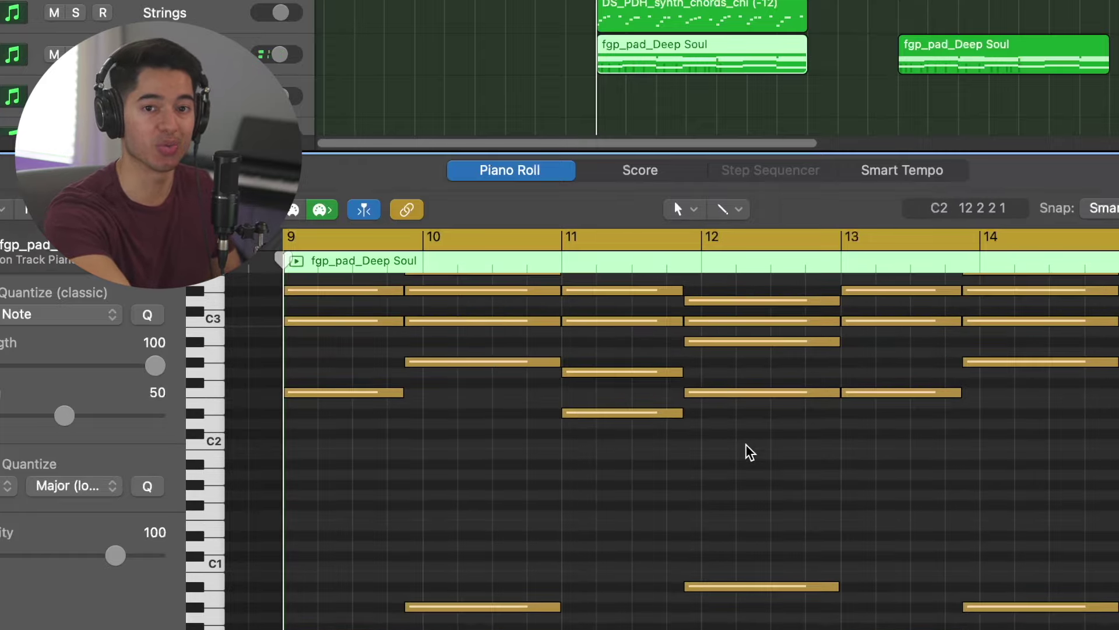
key(space)
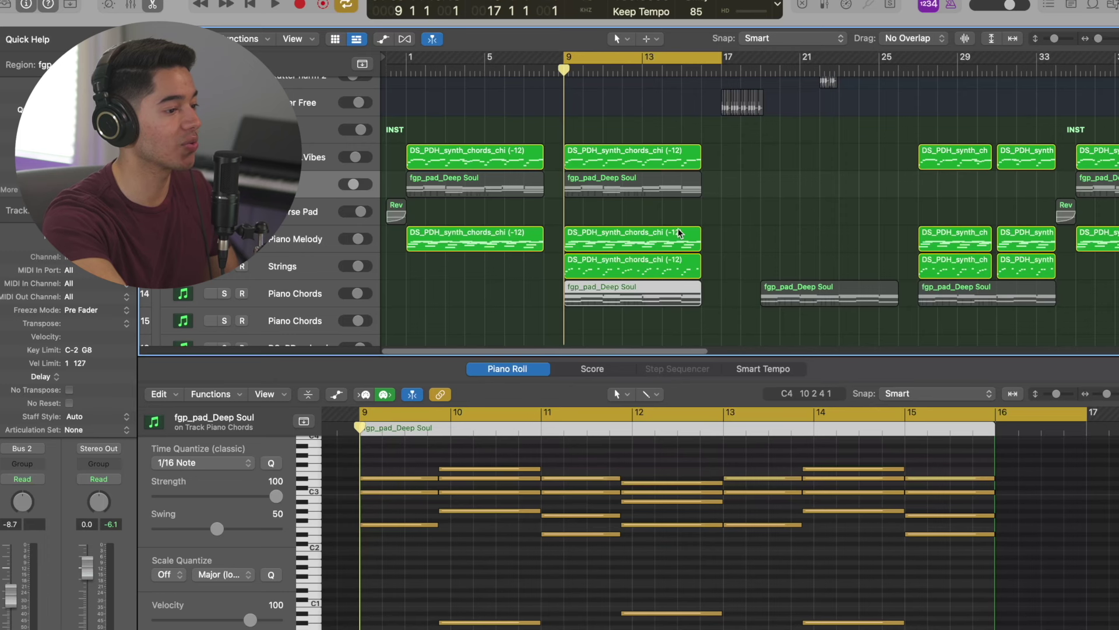
- Show the notes of the Strings region at bar 9 in the Piano Roll and play the melodic layers
click(615, 265)
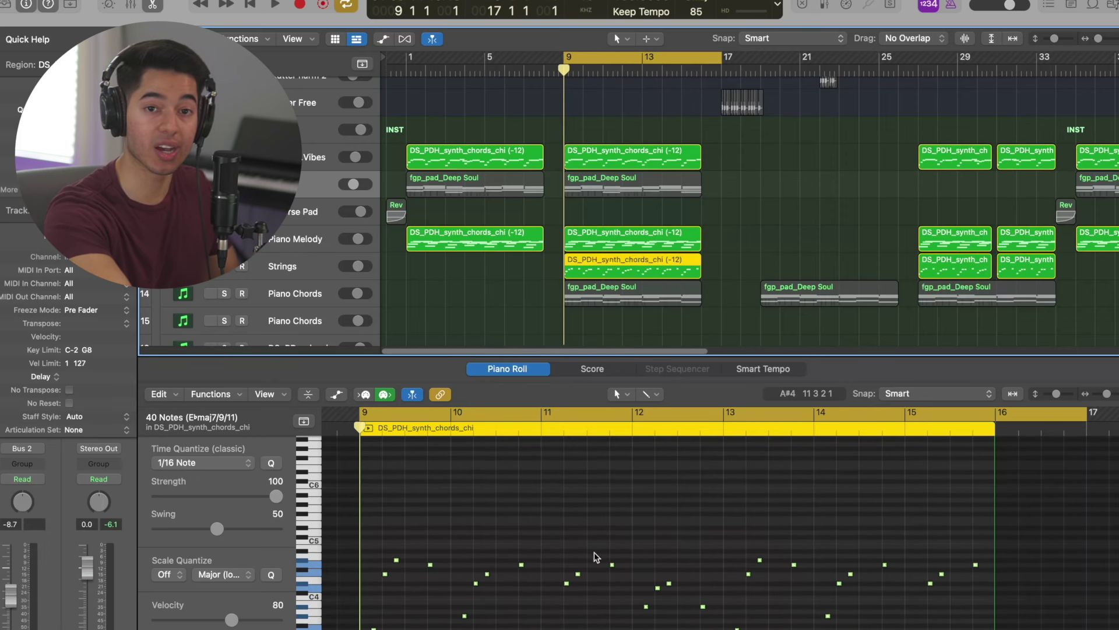
scroll(596, 557, down, 1)
scroll(660, 529, down, 4)
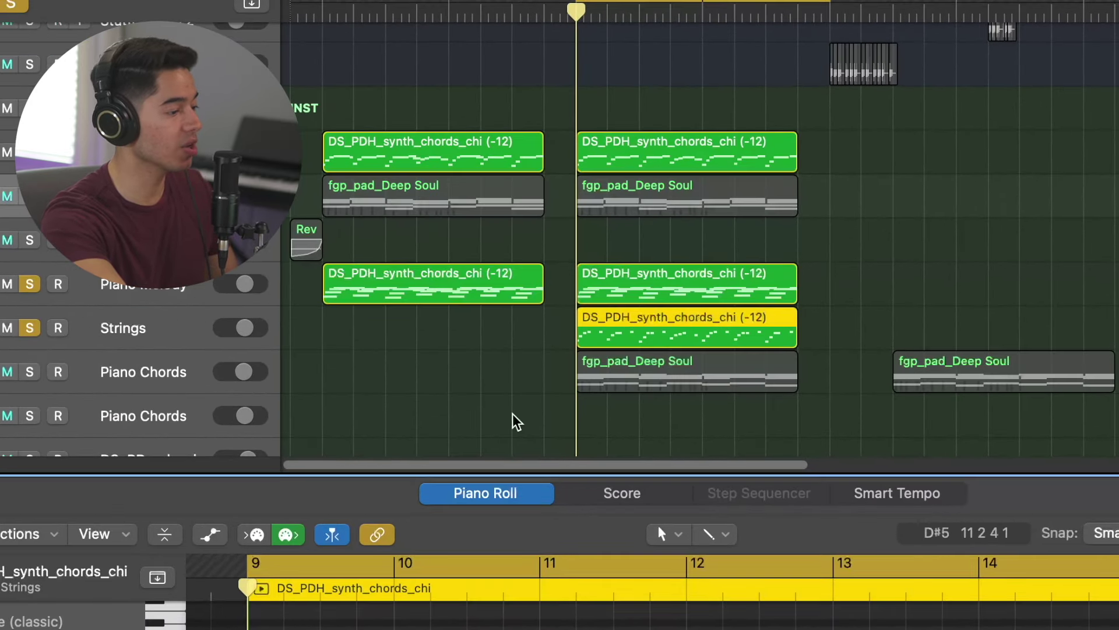
key(space)
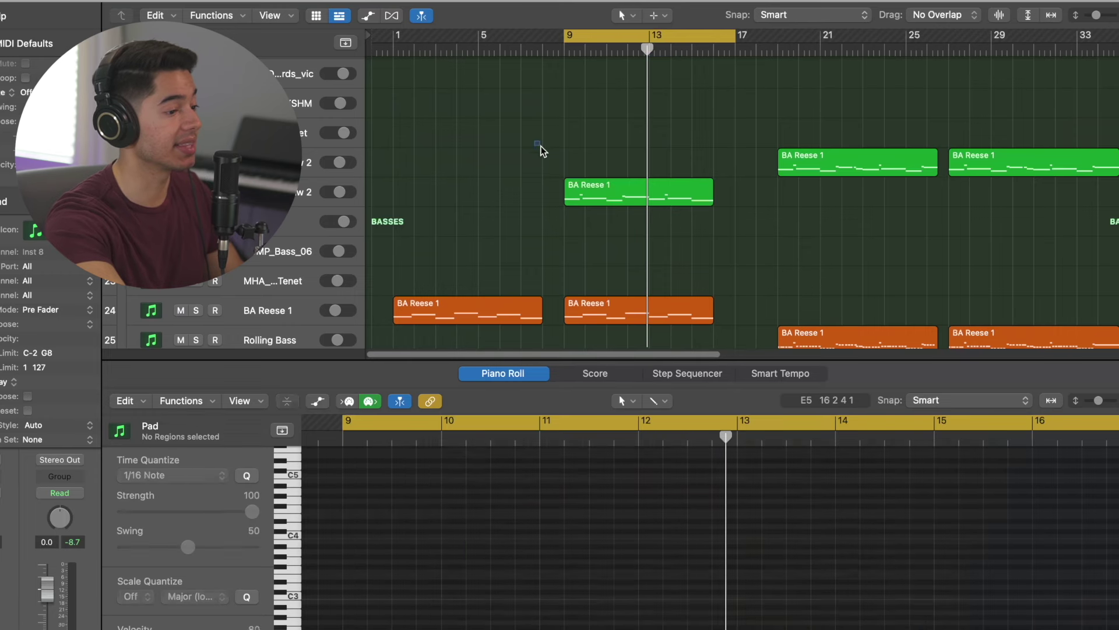
- Show the green BA Reese 1 region at bar 9 in the Piano Roll and examine its short high note before bar 10
click(590, 198)
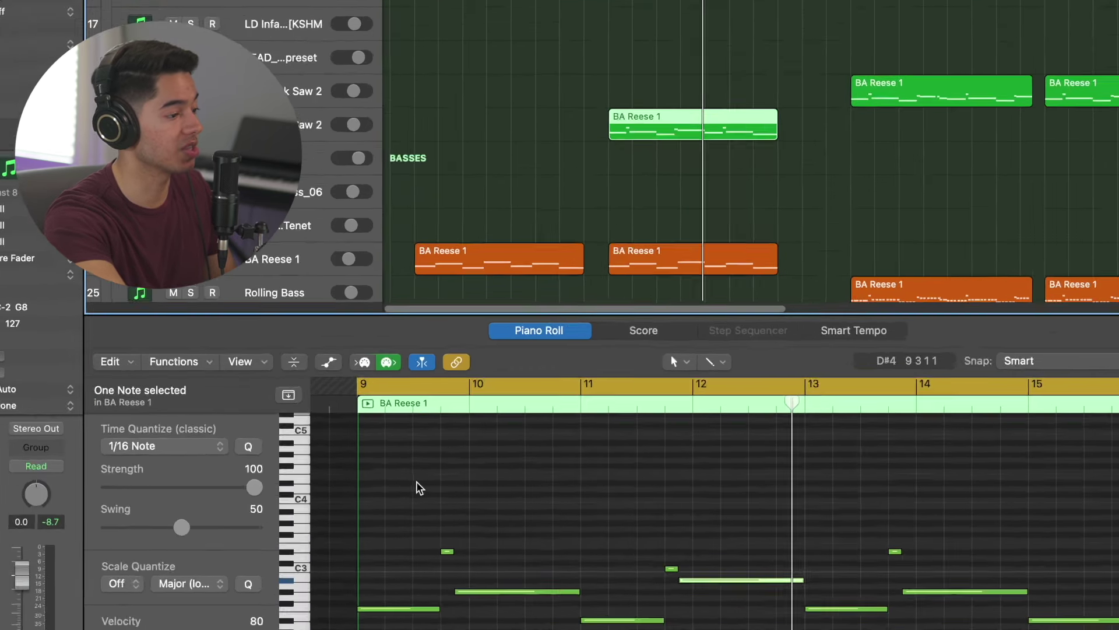
drag(418, 484, 458, 570)
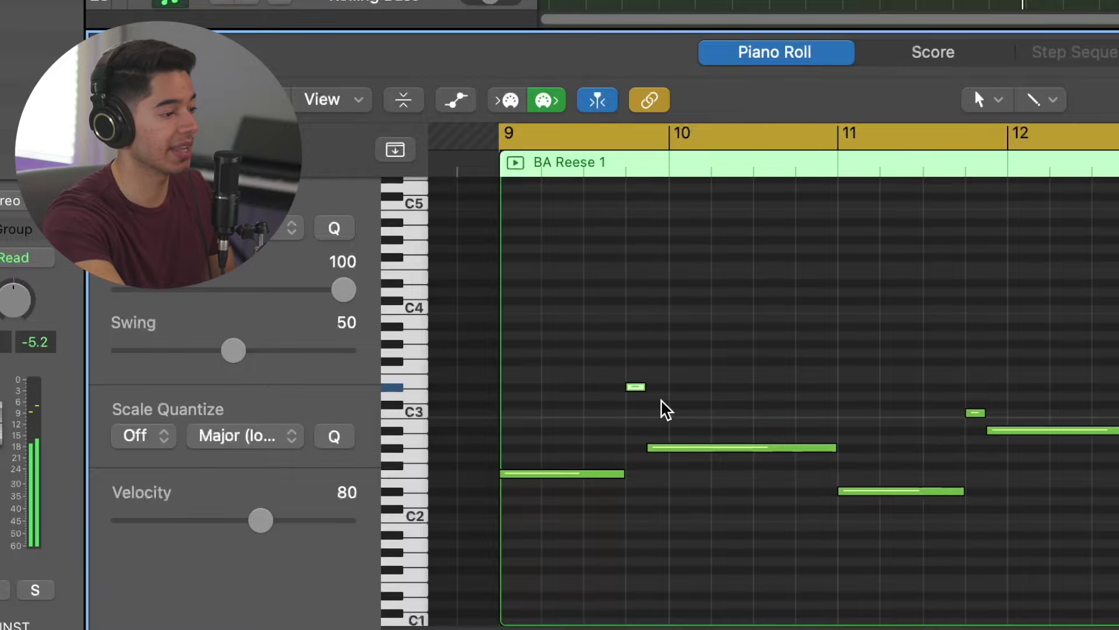
scroll(665, 410, down, 5)
scroll(735, 432, up, 1)
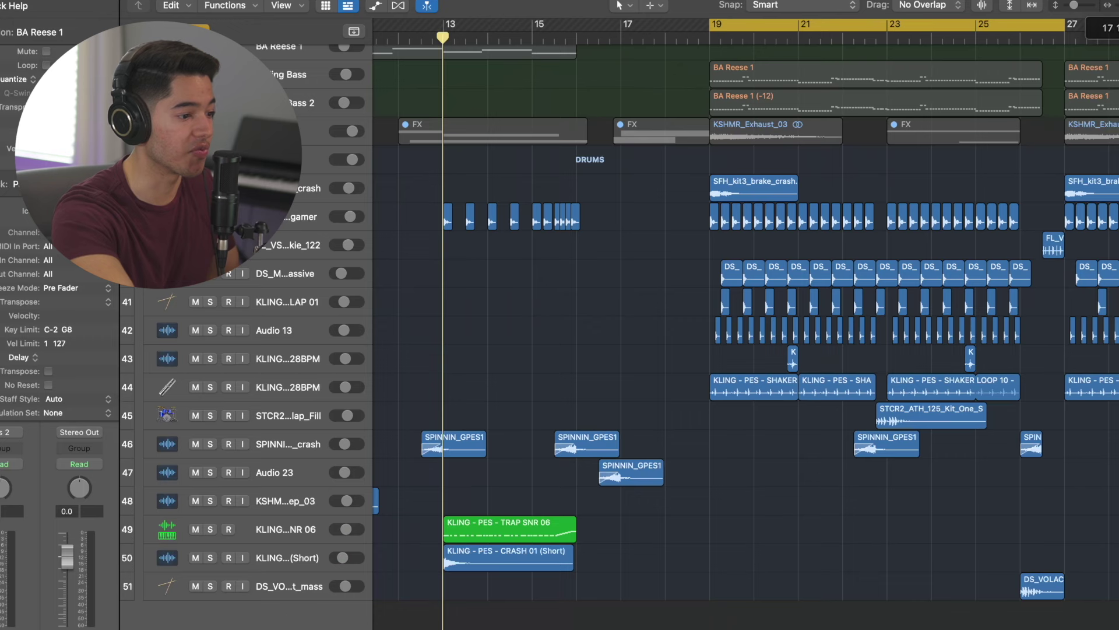
- View the waveform of the first ff_bh_kick_gamer region at bar 19 in the audio editor, then close the editor
scroll(627, 534, right, 5)
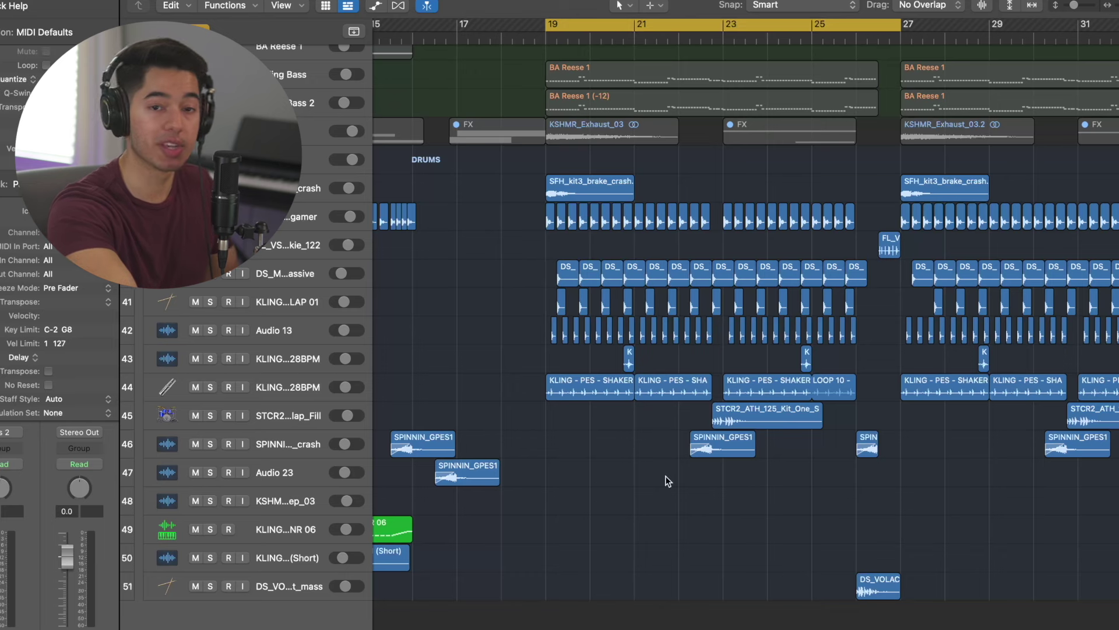
double_click(550, 216)
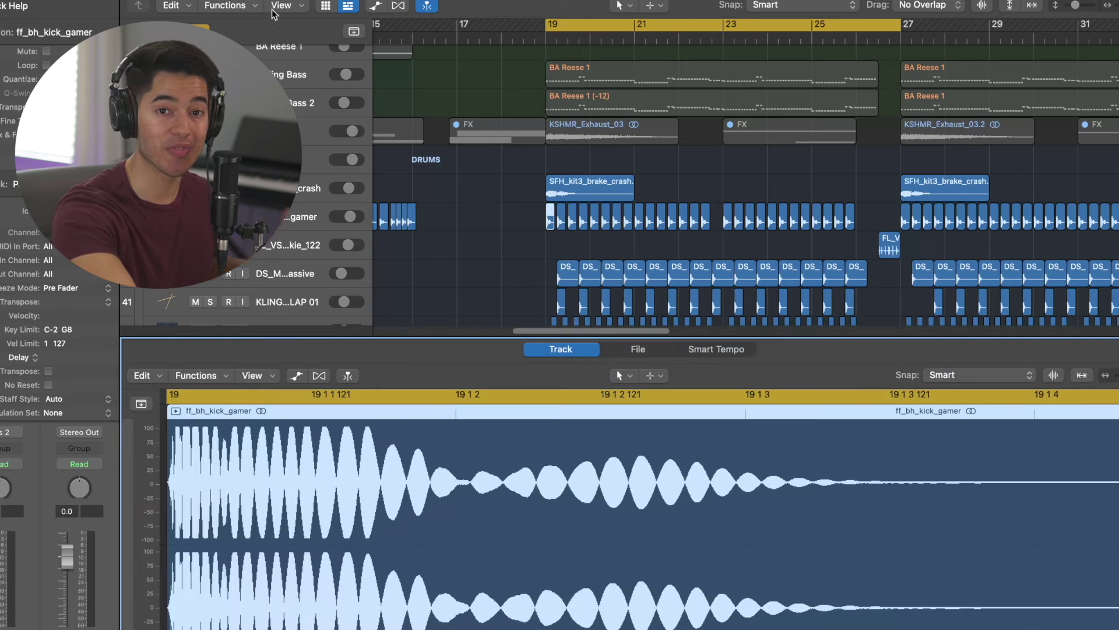
key(e)
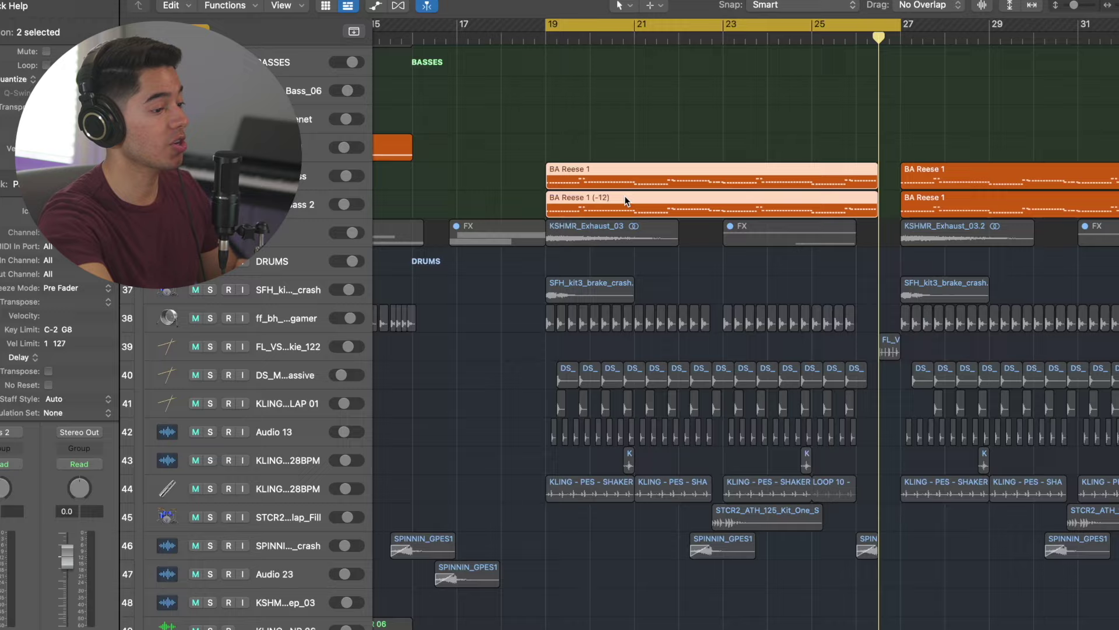
- Open the Rolling Bass track's BA Reese 1 region at bar 19 in the Piano Roll and solo that track
click(621, 112)
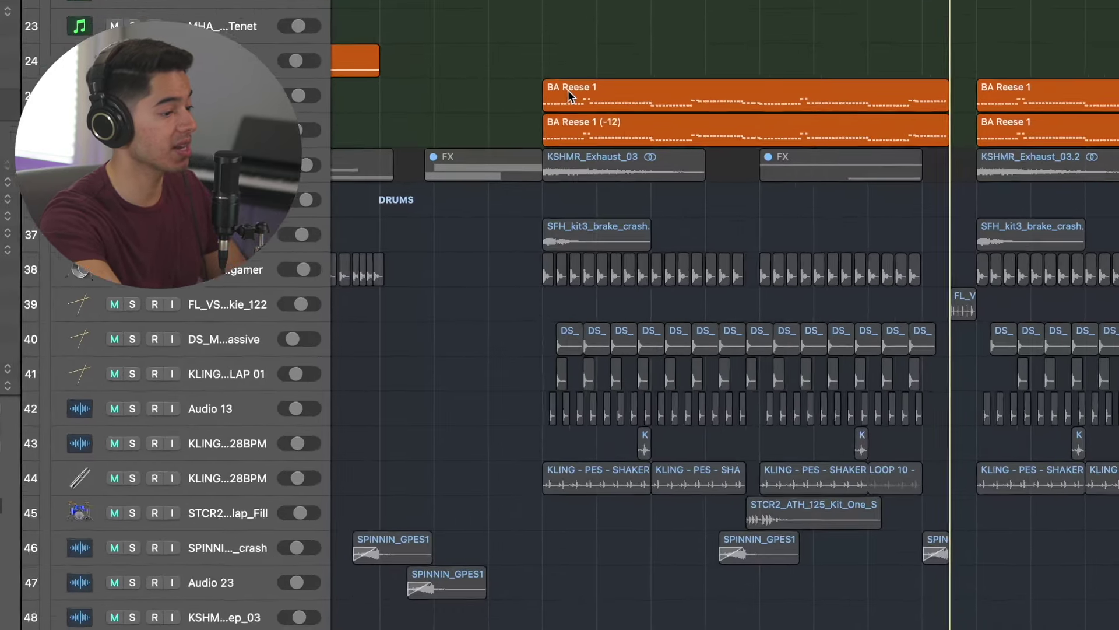
double_click(567, 89)
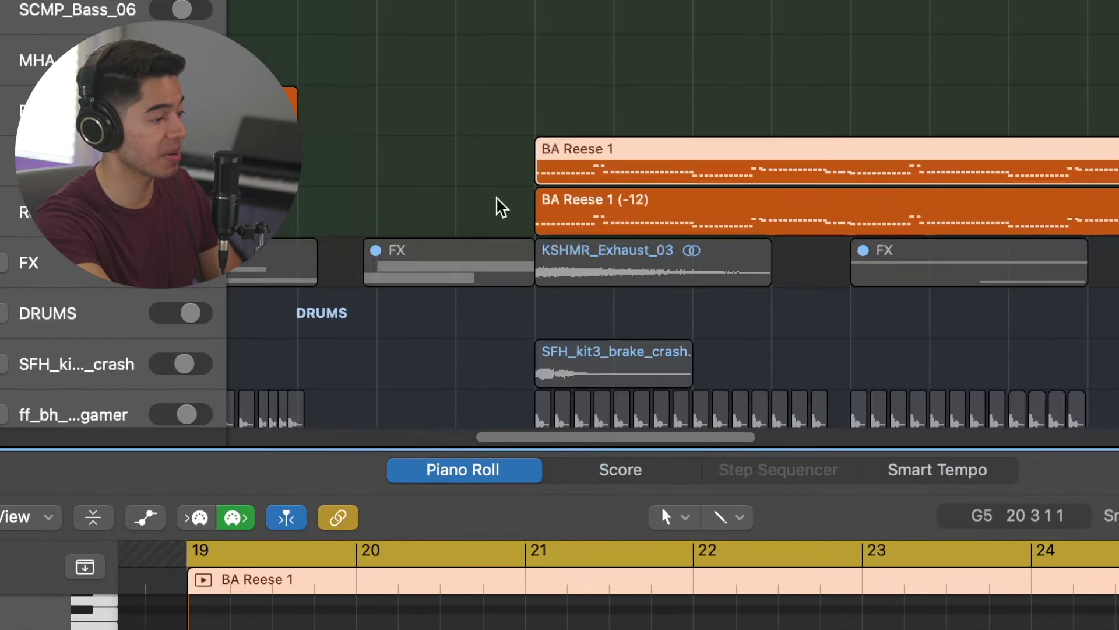
click(475, 183)
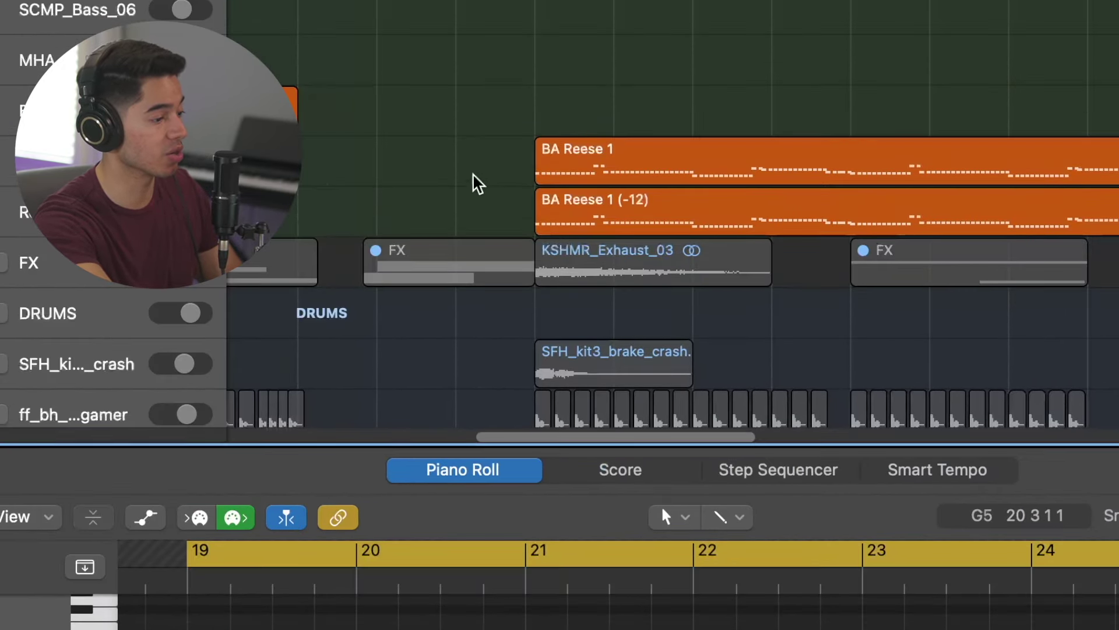
key(s)
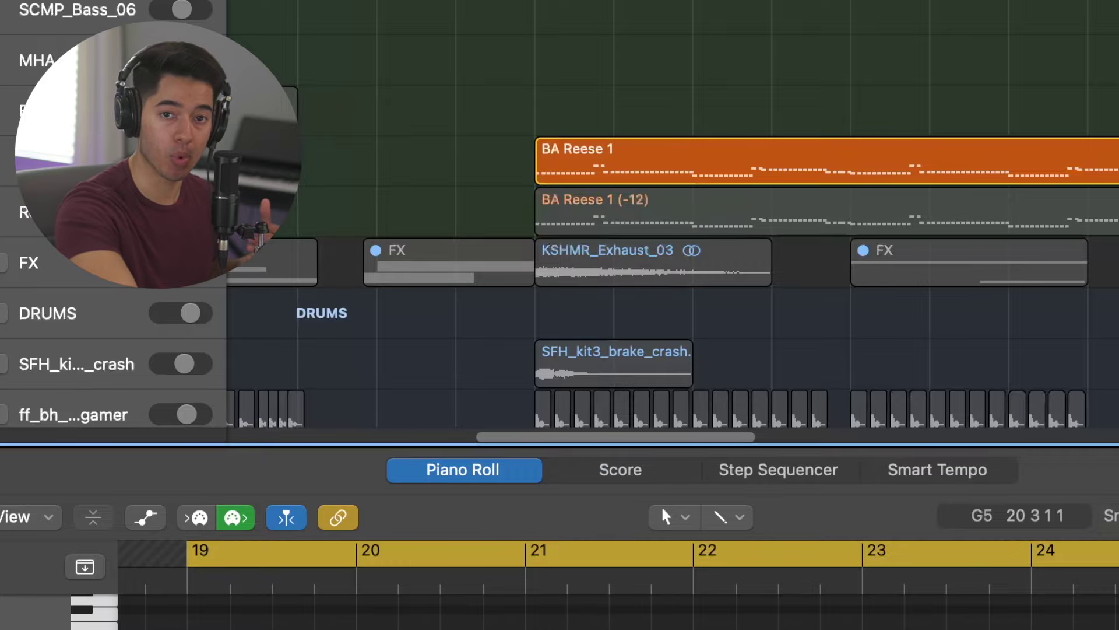
- Audition the Rolling Bass 2 track's BA Reese 1 (-12) region in solo, and bring both rolling bass layers back together
key(s)
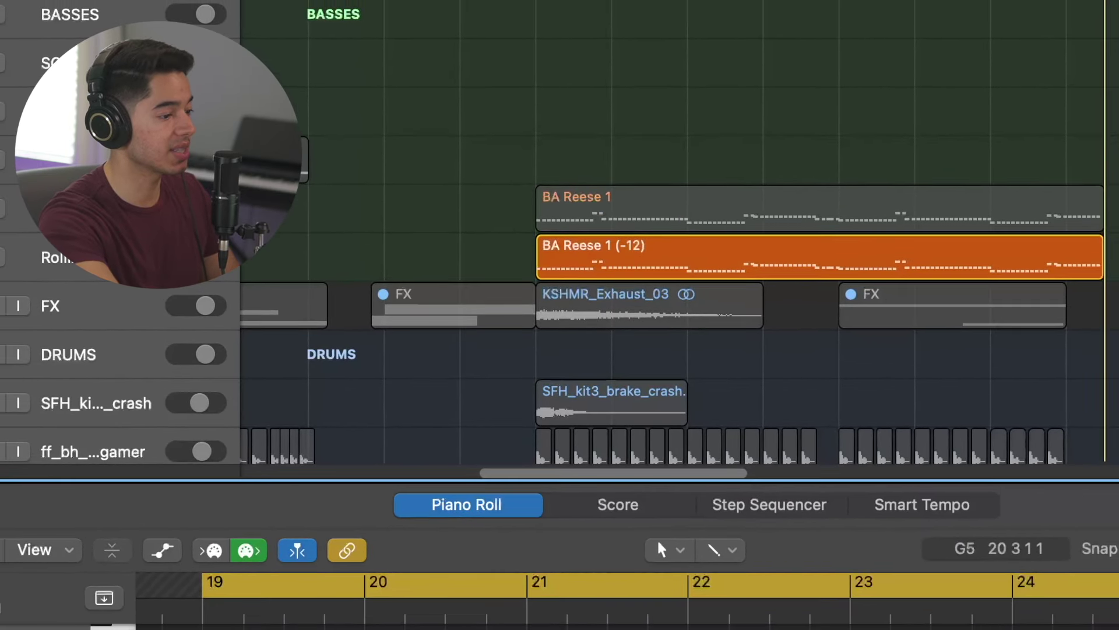
click(3, 265)
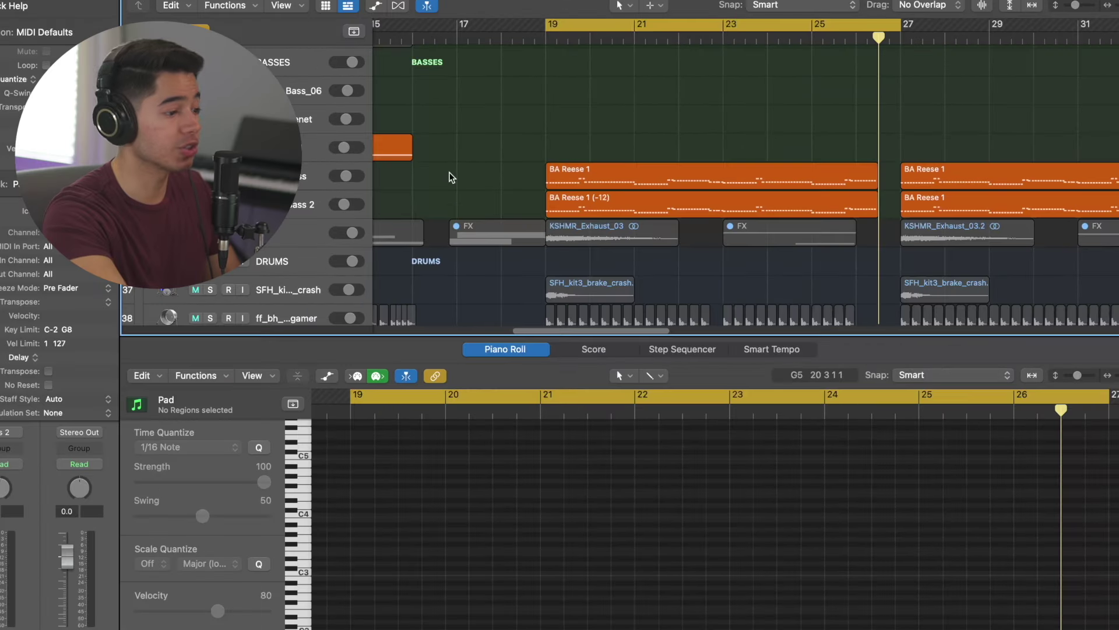
- In Serum, shape ENV 1 with 509 ms decay, -5.3 dB sustain and 0.6 ms release, and modulate the enabled MG Low 12 filter with it
key(a)
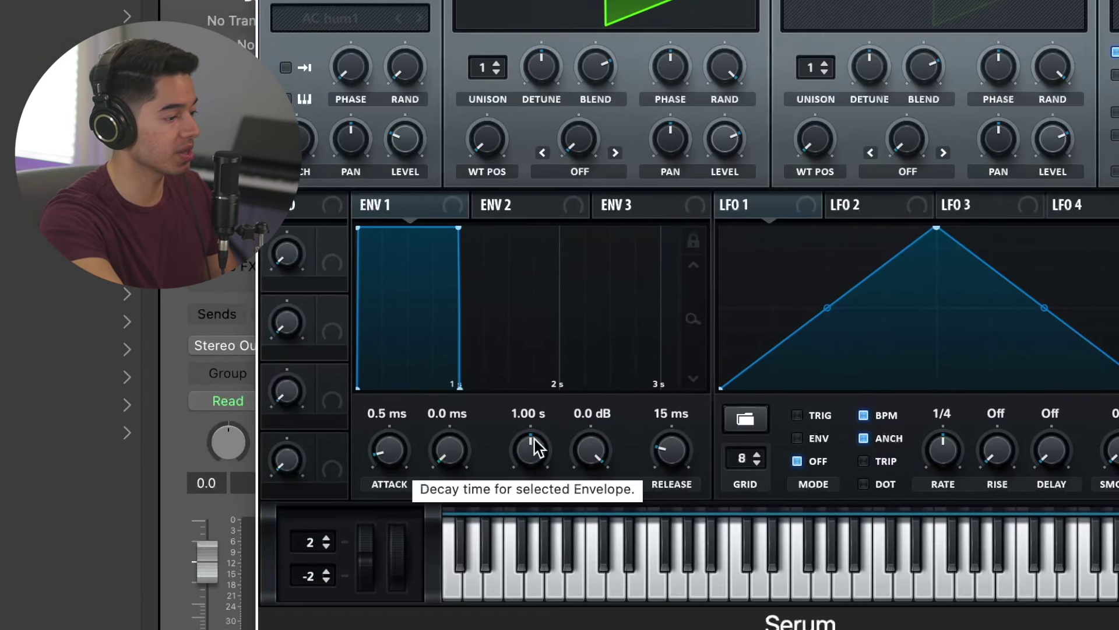
drag(533, 441, 574, 524)
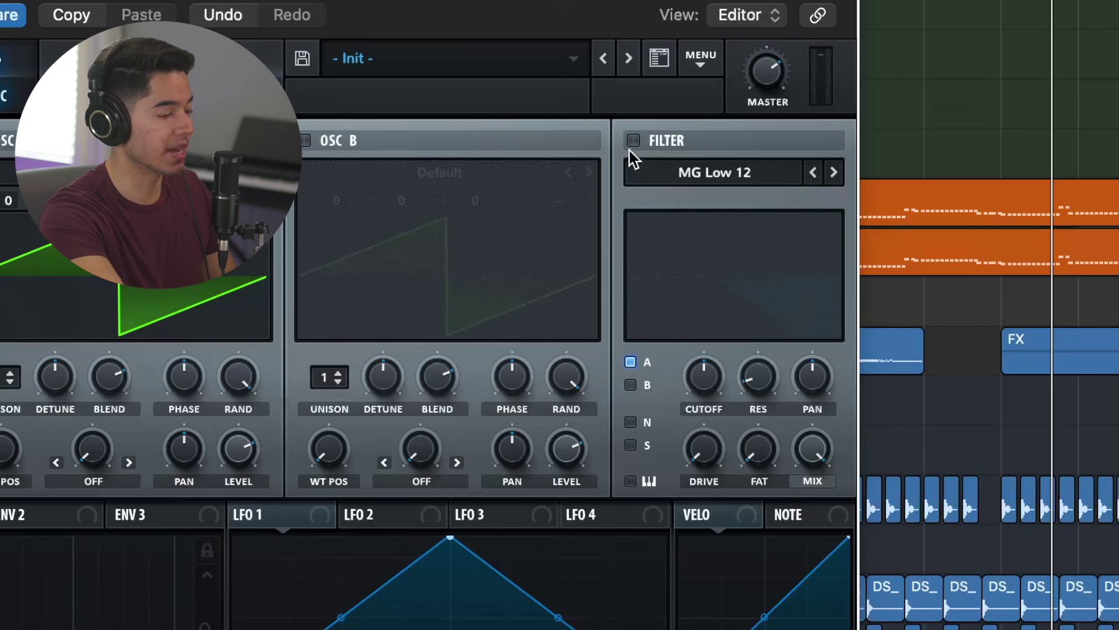
click(634, 141)
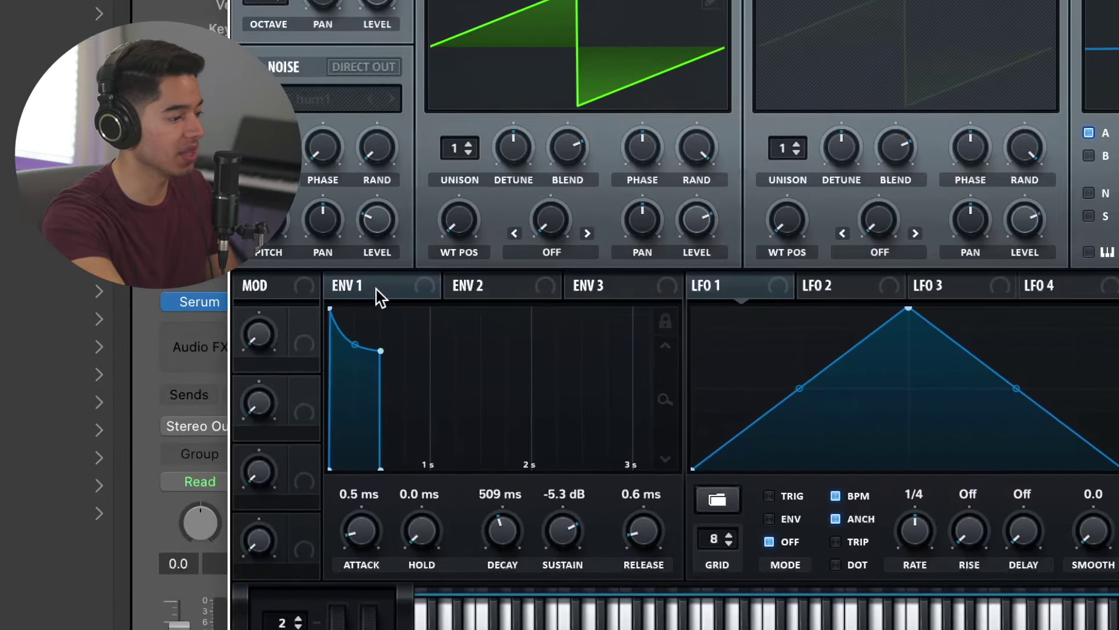
drag(376, 289, 629, 352)
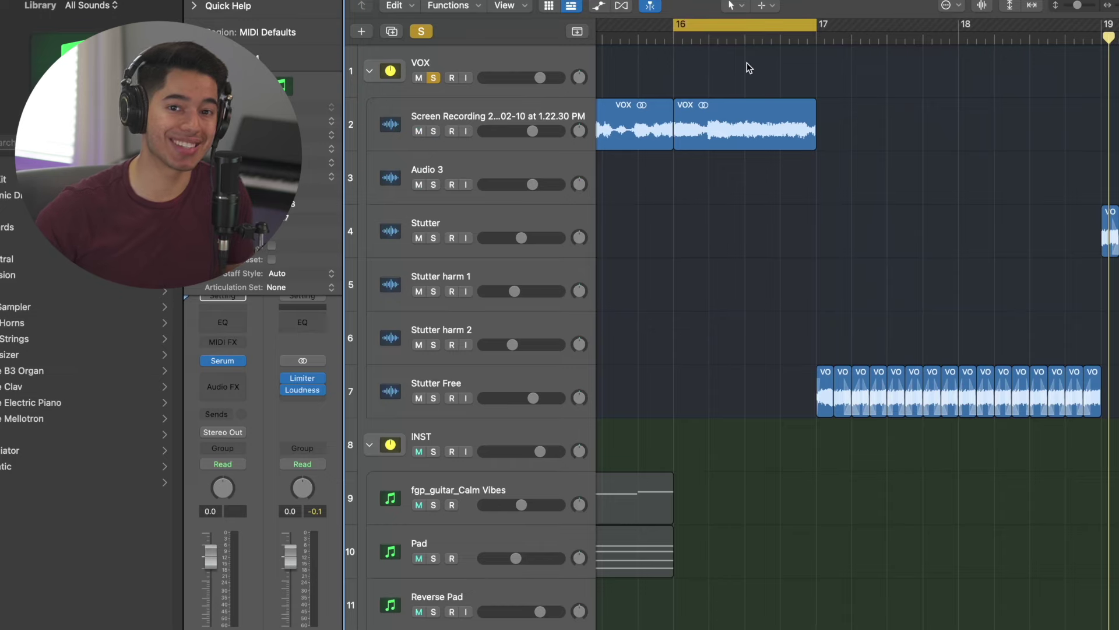
- Place the playhead at bar 17, where the last VOX region ends and the Stutter Free slices begin
drag(747, 64, 798, 165)
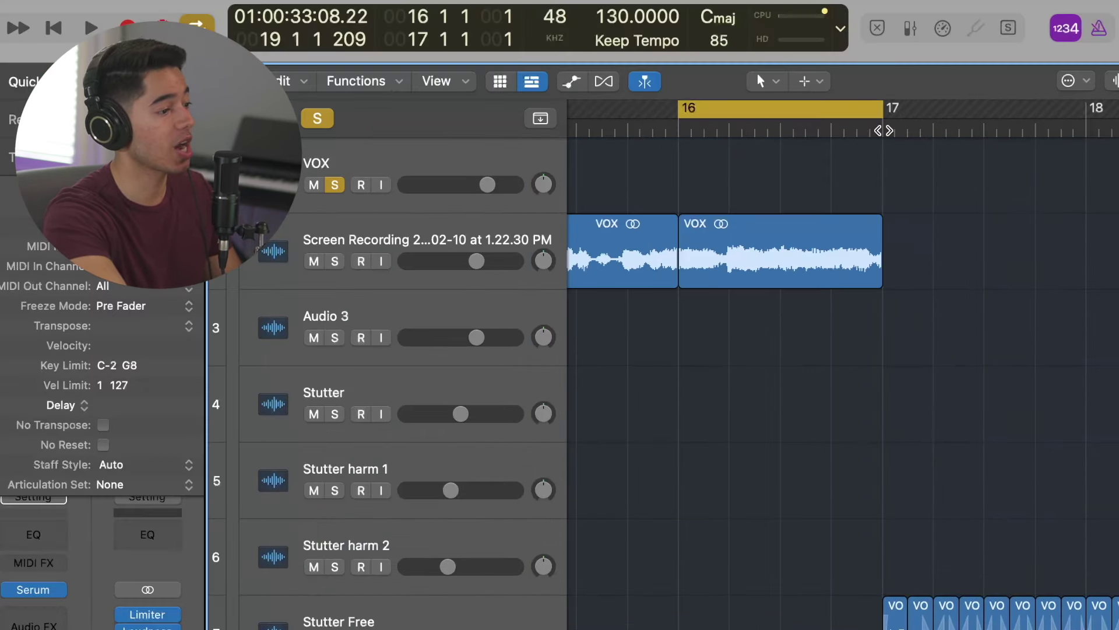
click(816, 39)
drag(859, 53, 741, 163)
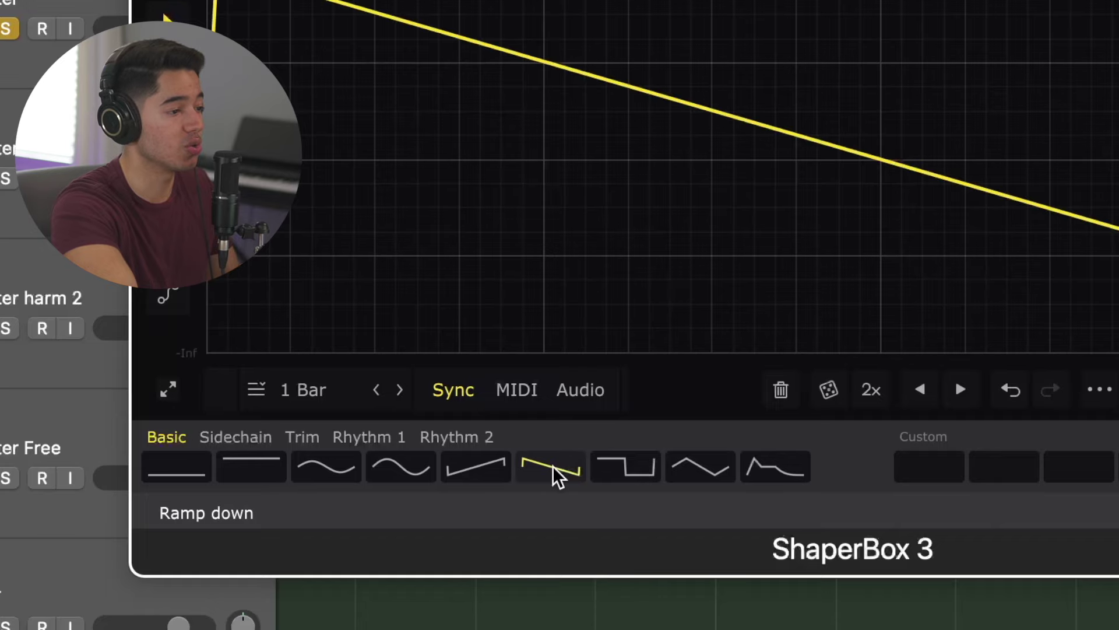
- Use the Ramp down shape in ShaperBox 3 and open its length setting
click(306, 389)
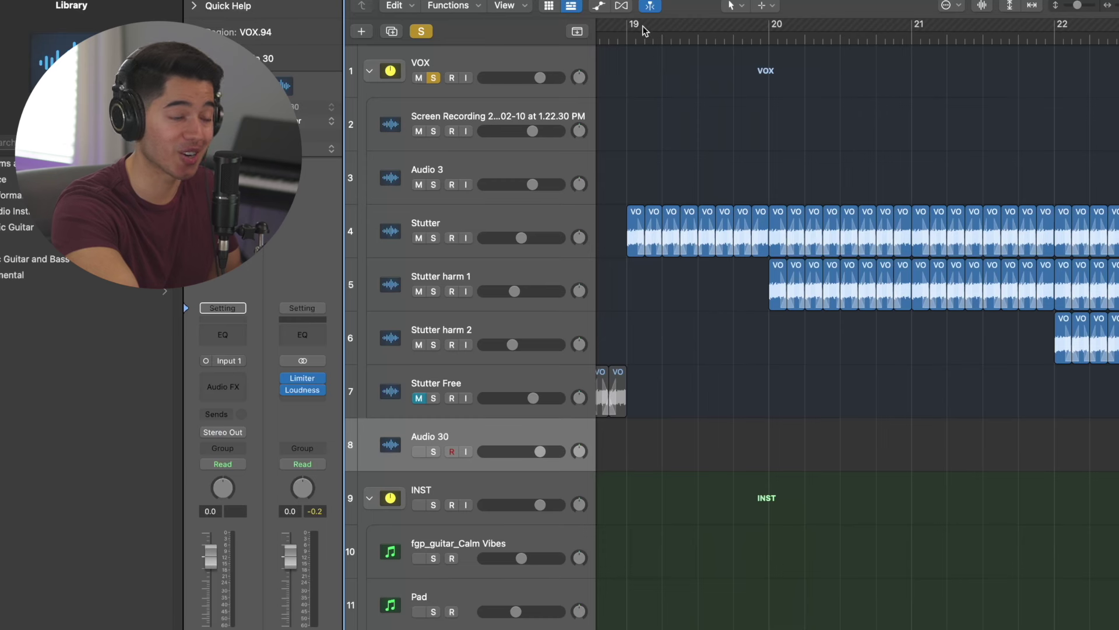
- Set the cycle range to bar 19 to 20, over the first bar of the Stutter track's slices
drag(631, 29, 770, 38)
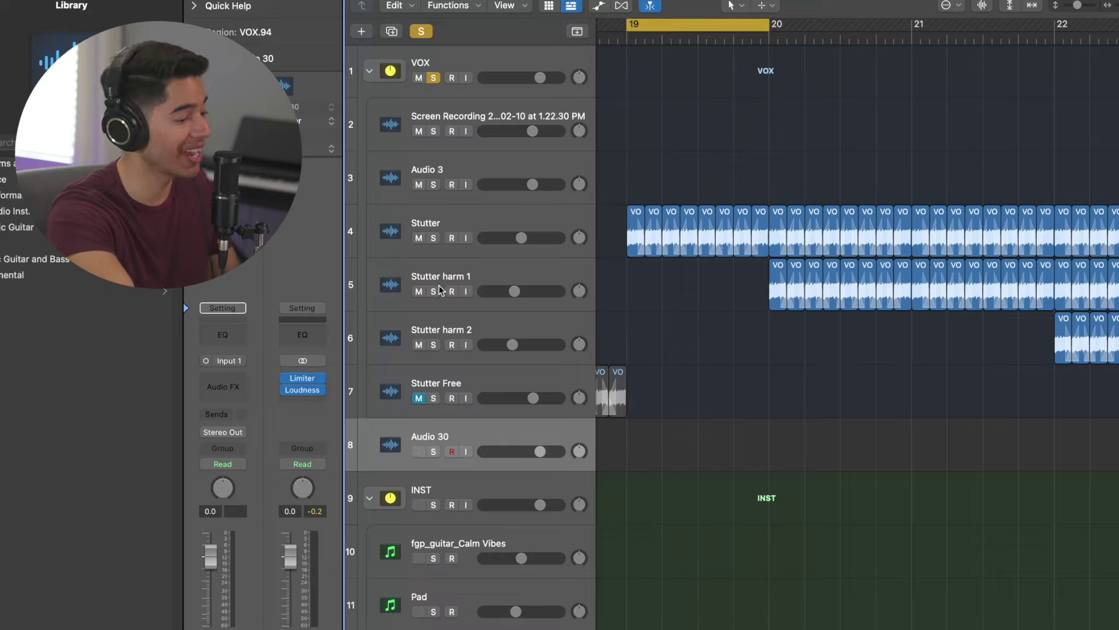